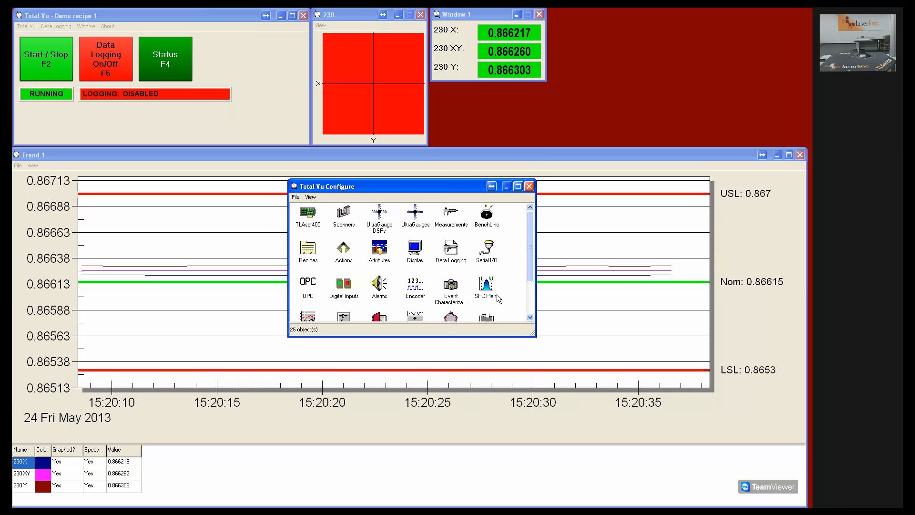
# Open the Standard SPC plan from the SPC plans and add the 230 XY measurement to it.
pyautogui.doubleClick(493, 294)
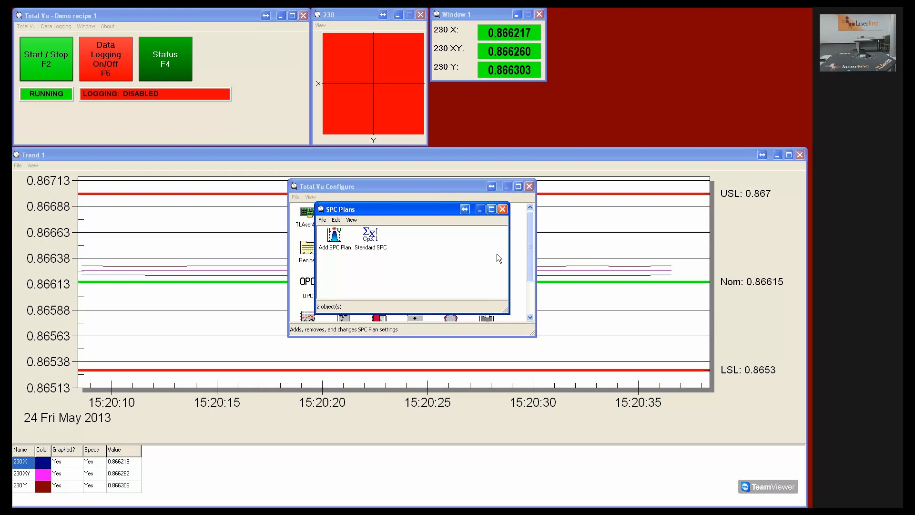
pyautogui.click(337, 247)
pyautogui.click(376, 244)
pyautogui.doubleClick(377, 238)
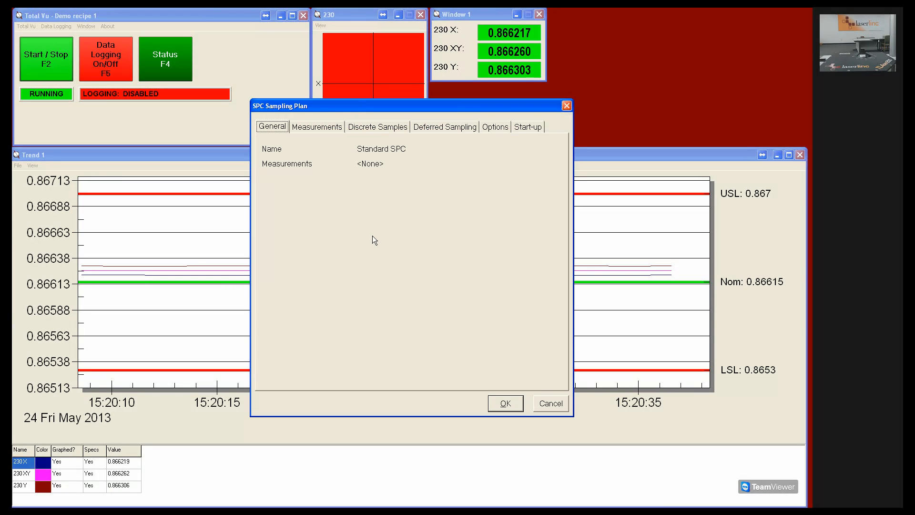
pyautogui.click(334, 129)
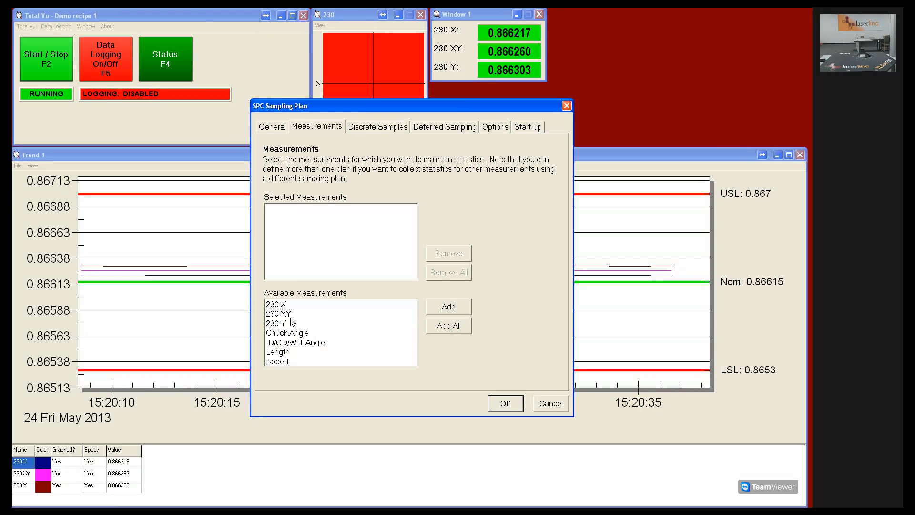
pyautogui.doubleClick(292, 315)
# Review the Standard SPC plan's discrete, deferred, backup and start-up settings, and save the plan.
pyautogui.click(373, 128)
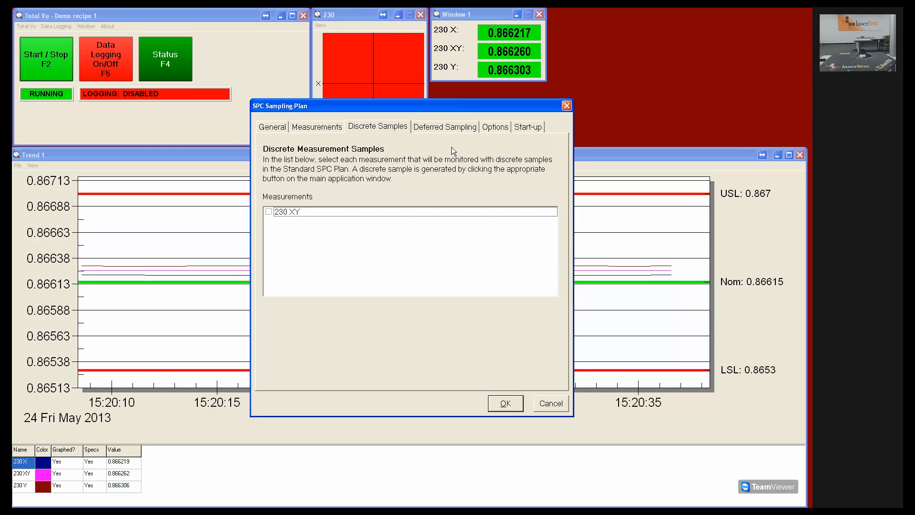
pyautogui.click(452, 130)
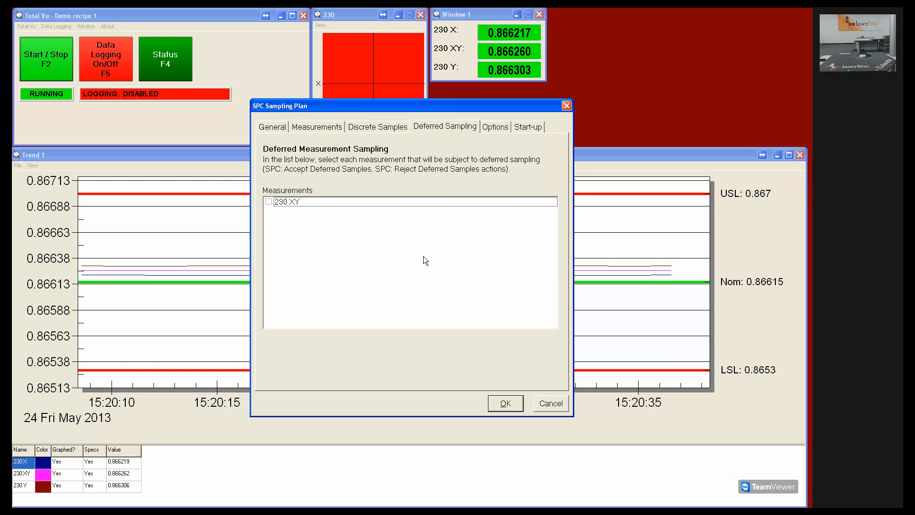
pyautogui.click(495, 128)
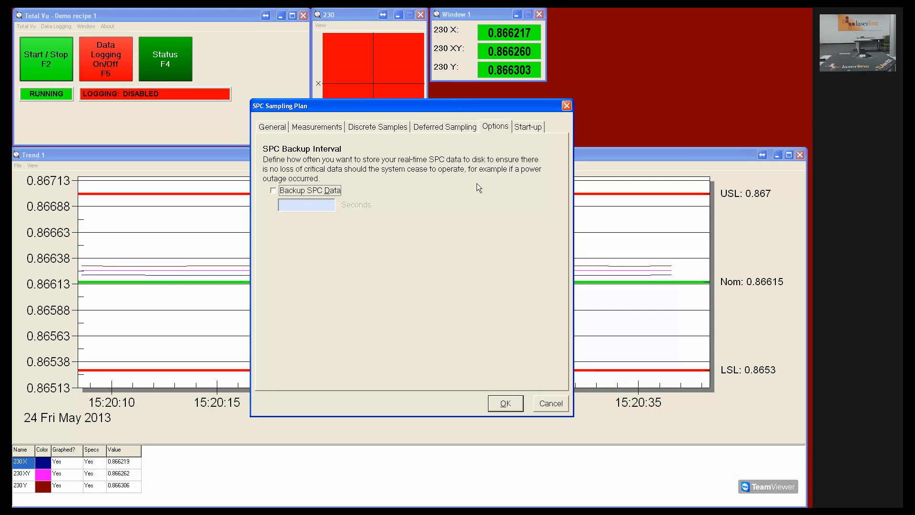
pyautogui.click(540, 128)
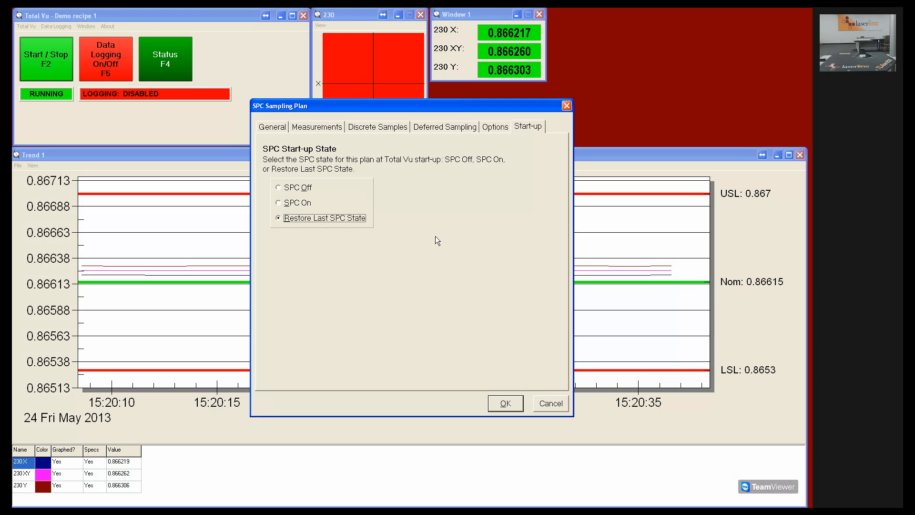
pyautogui.click(507, 406)
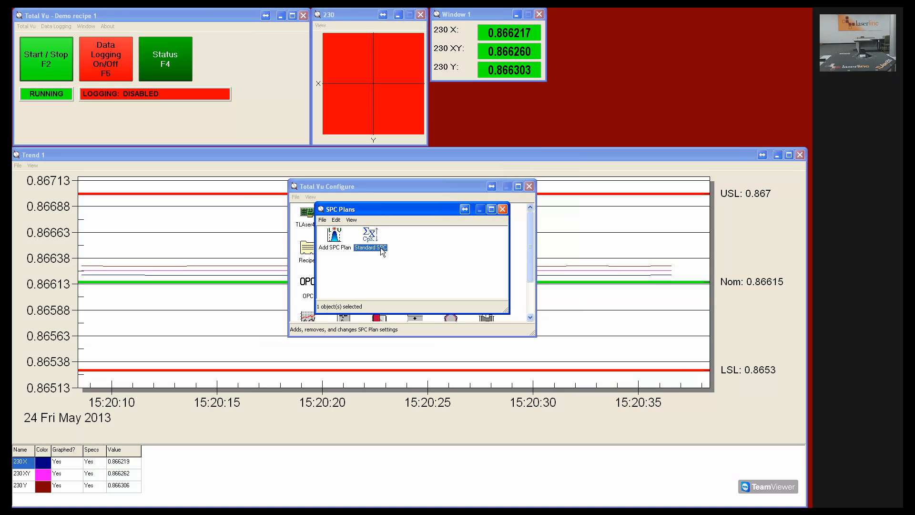
# Start a new SPC plan and select 230 XY as its measurement.
pyautogui.click(334, 238)
pyautogui.doubleClick(339, 244)
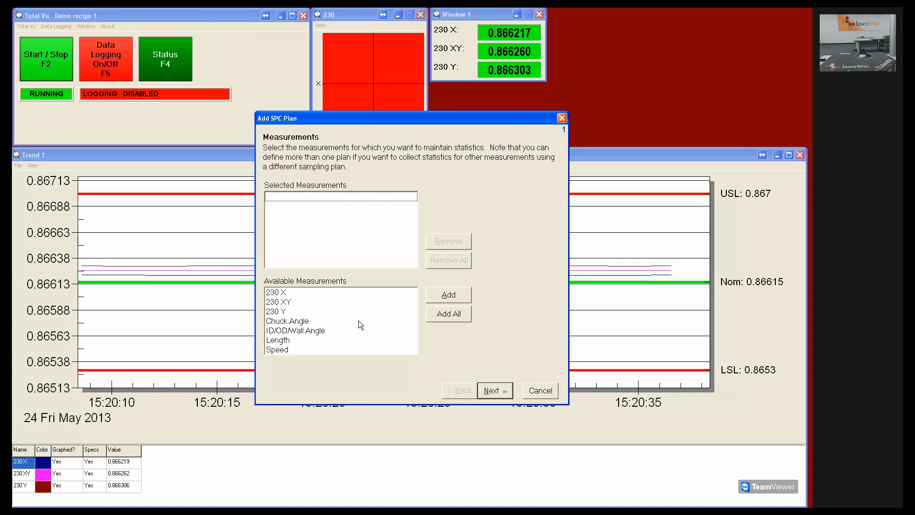
pyautogui.doubleClick(288, 305)
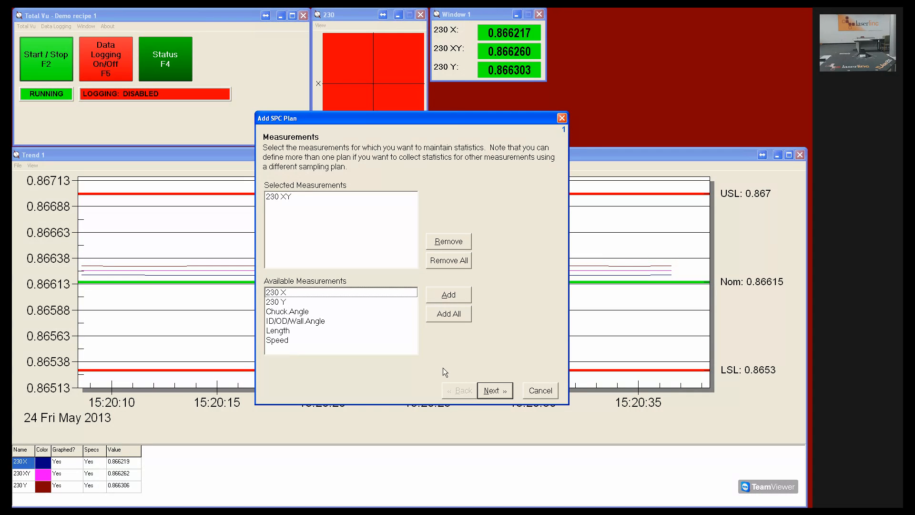
pyautogui.click(490, 393)
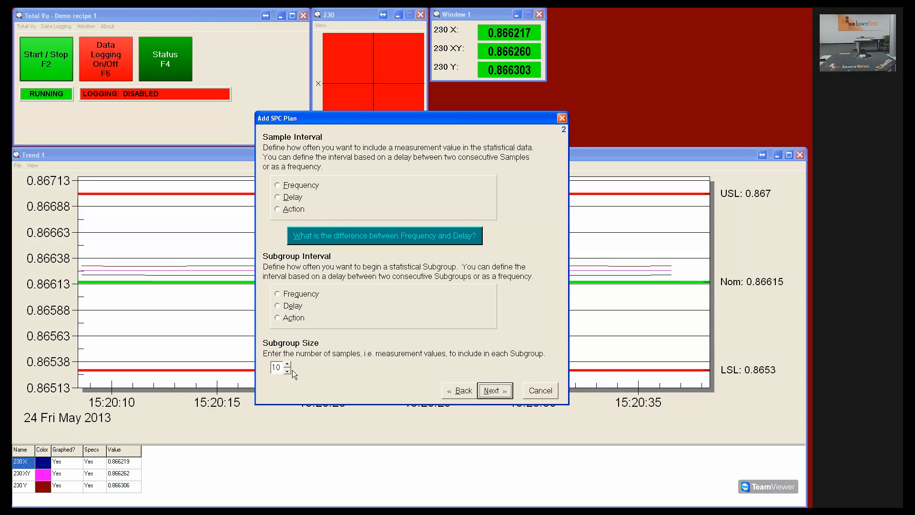
# Set the new plan's subgroup interval to a delay of 0 measurements.
pyautogui.click(281, 306)
pyautogui.write('0')
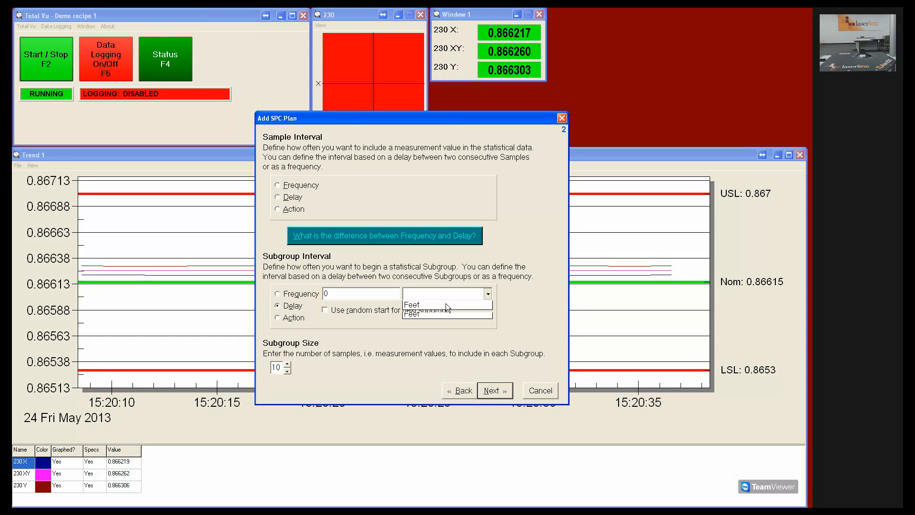
pyautogui.click(445, 299)
pyautogui.click(447, 338)
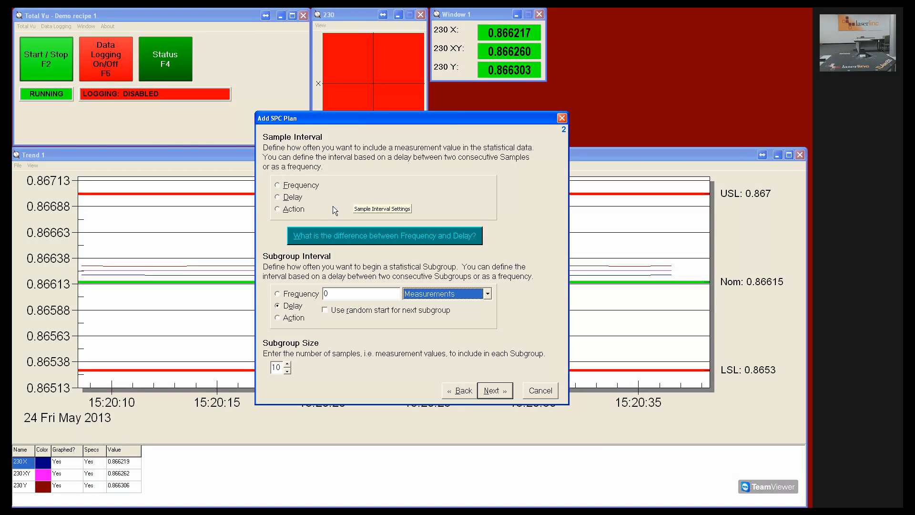
# Set the new plan's sample interval to a frequency of 1 measurement and continue to the control limit calculation.
pyautogui.click(304, 188)
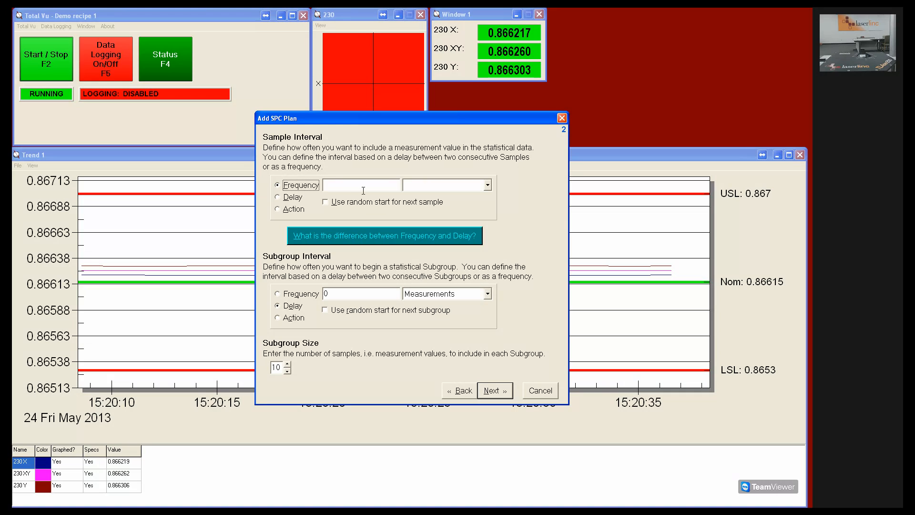
pyautogui.click(364, 190)
pyautogui.write('1')
pyautogui.click(419, 185)
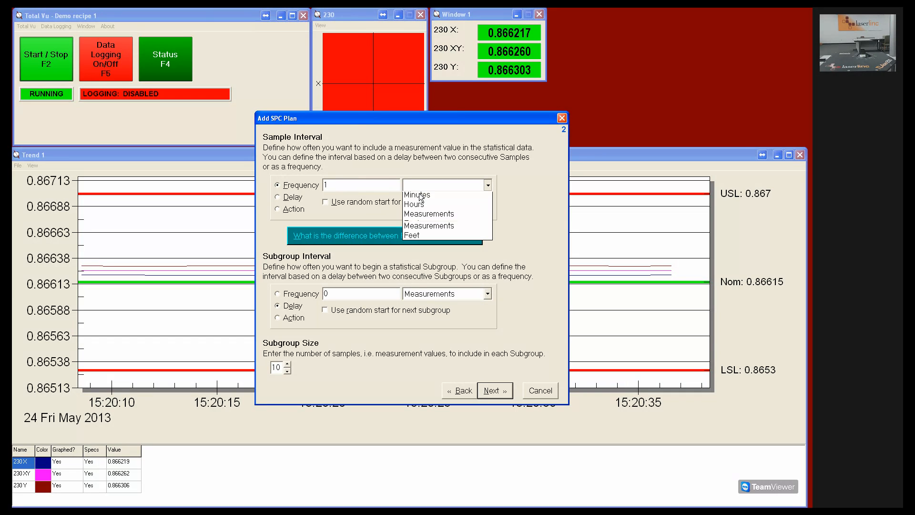
pyautogui.click(427, 230)
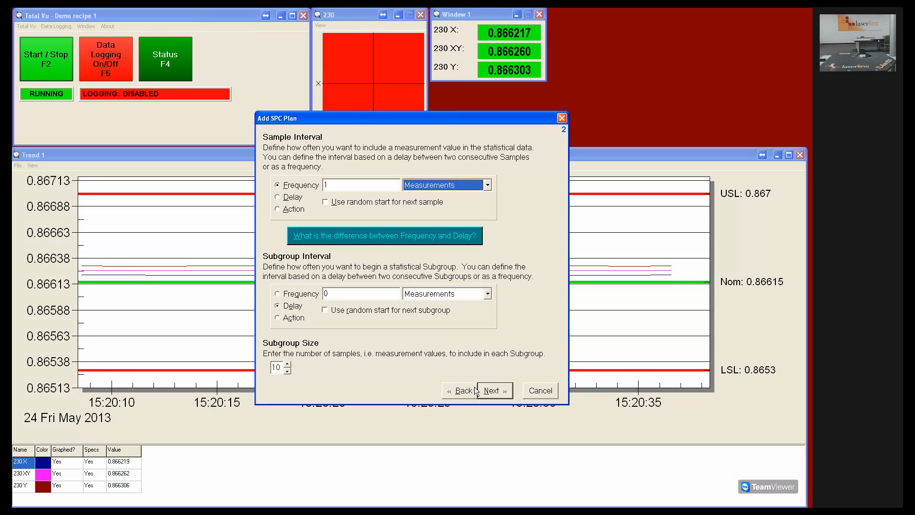
pyautogui.click(497, 390)
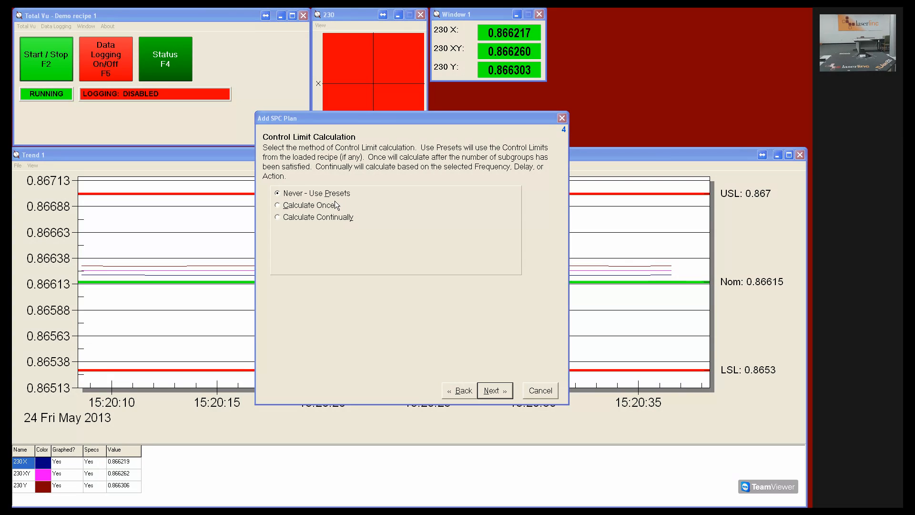
# View the options for calculating control limits once and continually, and choose Never - Use Presets.
pyautogui.click(283, 208)
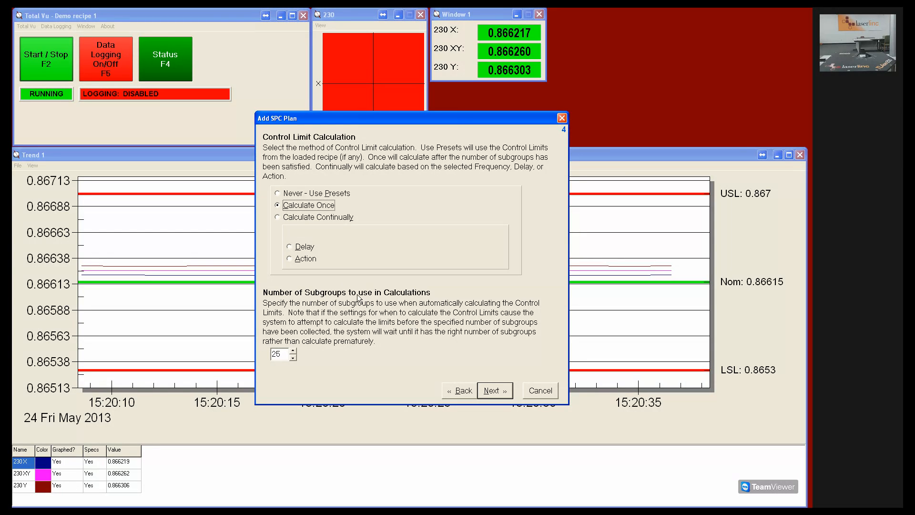
pyautogui.click(281, 220)
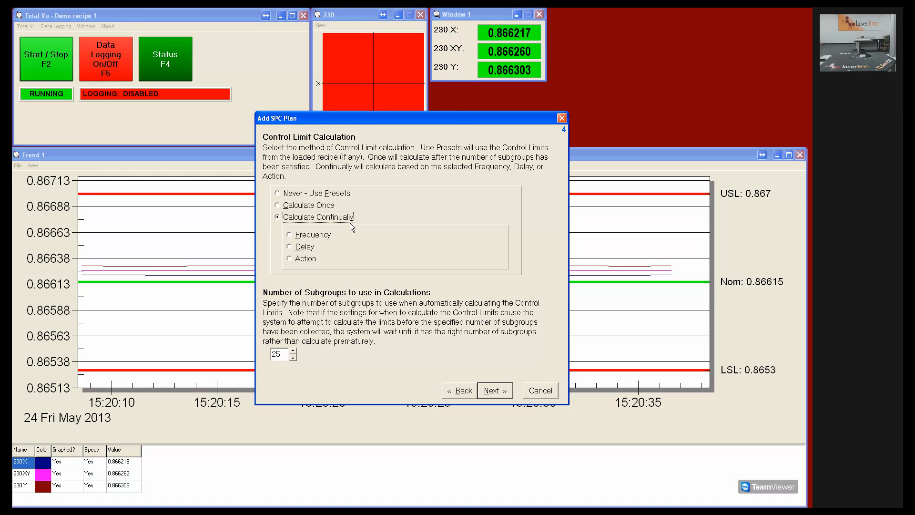
pyautogui.click(282, 194)
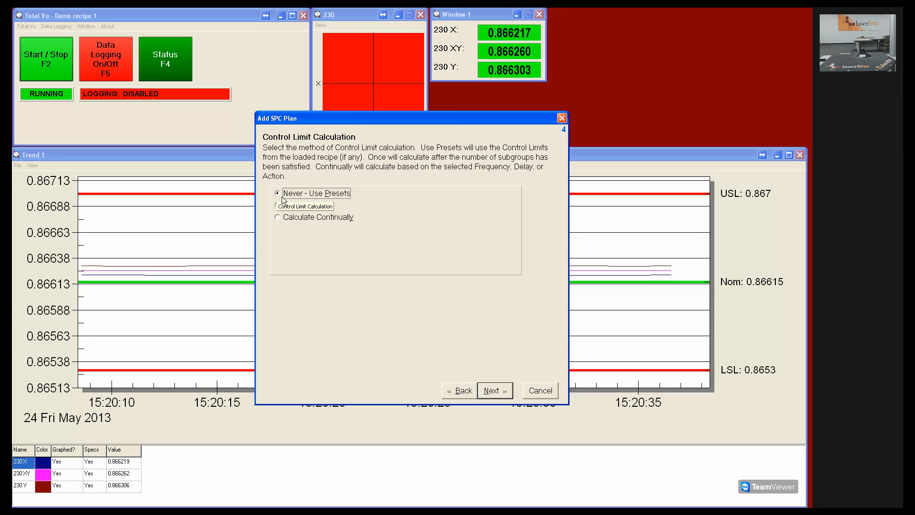
pyautogui.click(500, 396)
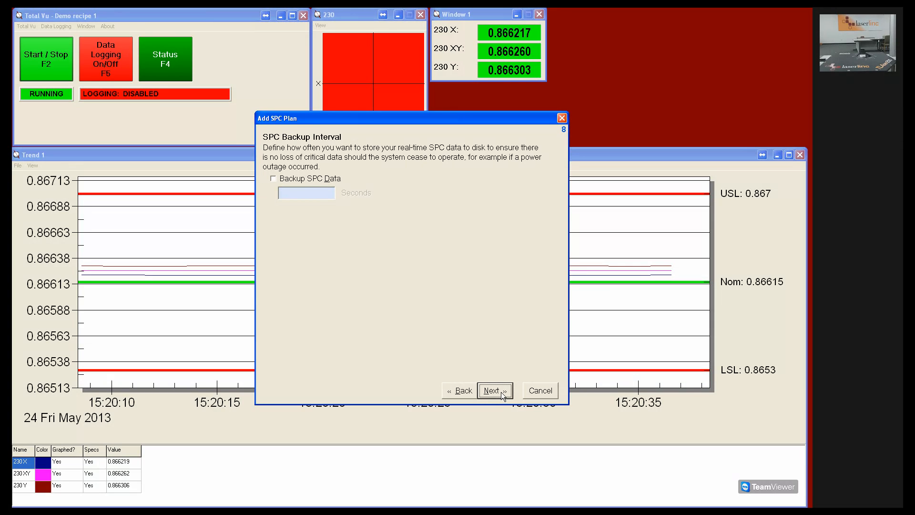
# Skip the SPC data backup and set the plan's start-up state to Restore Last SPC State.
pyautogui.click(503, 397)
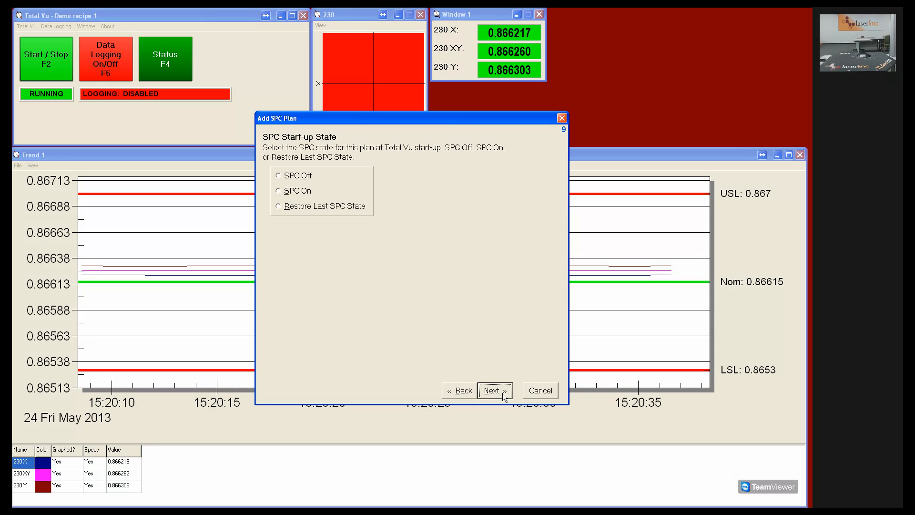
pyautogui.click(350, 211)
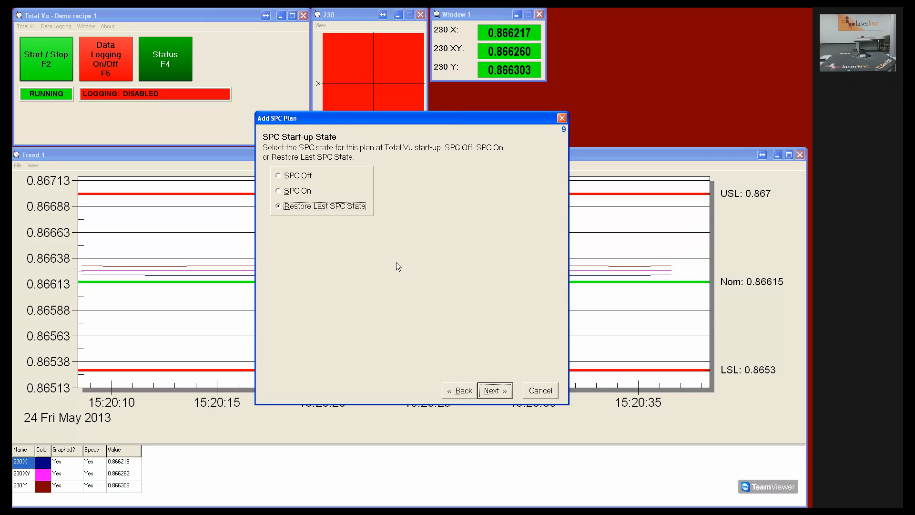
pyautogui.click(504, 393)
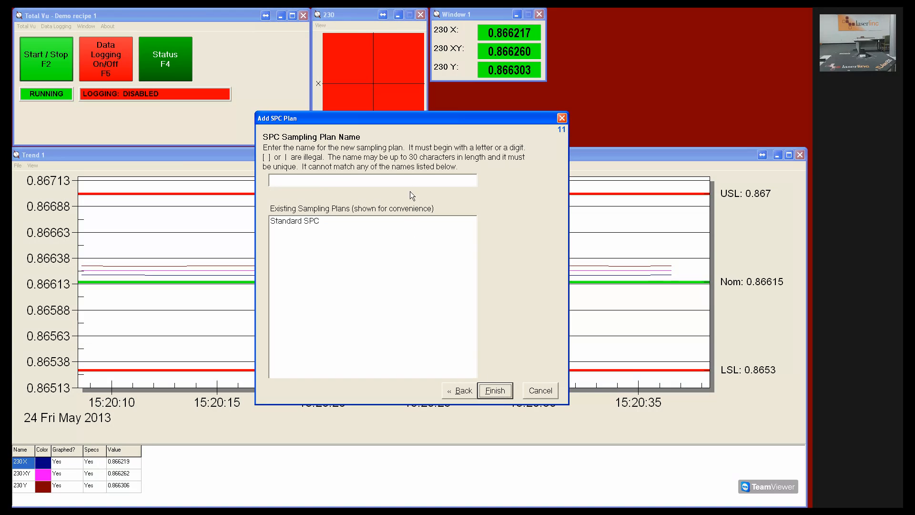
# Name the new sampling plan Adv SPC, finish creating it and close the configuration windows.
pyautogui.write('Adv SPC')
pyautogui.click(498, 395)
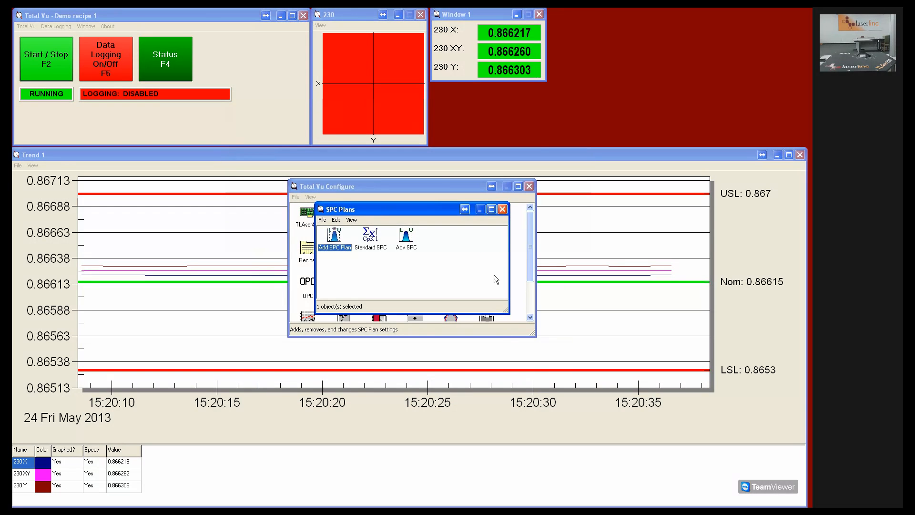
pyautogui.click(505, 213)
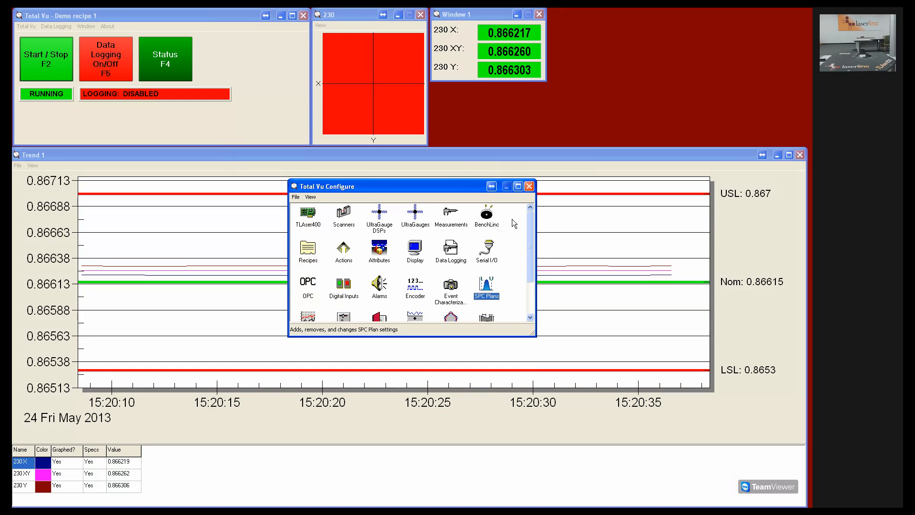
pyautogui.click(529, 186)
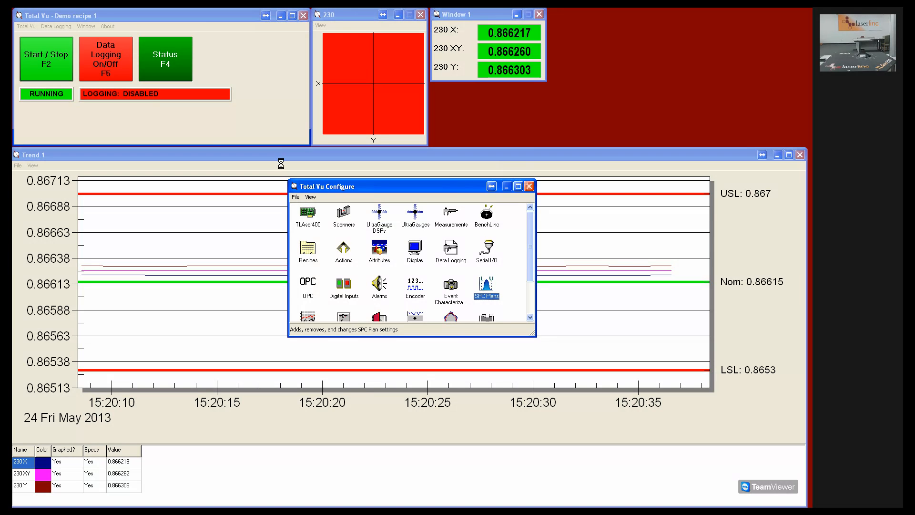
# Add a new SPC Data window showing the 230 XY measurement from the Adv SPC plan.
pyautogui.click(90, 29)
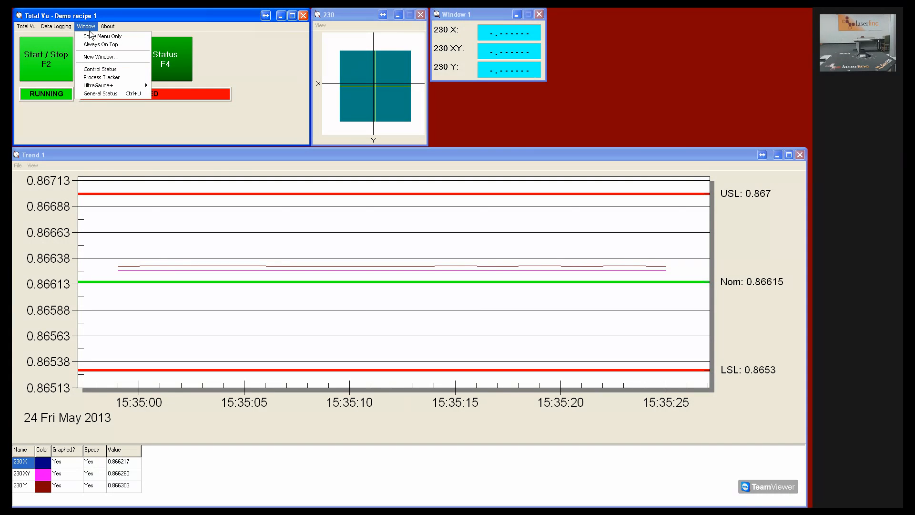
pyautogui.click(100, 59)
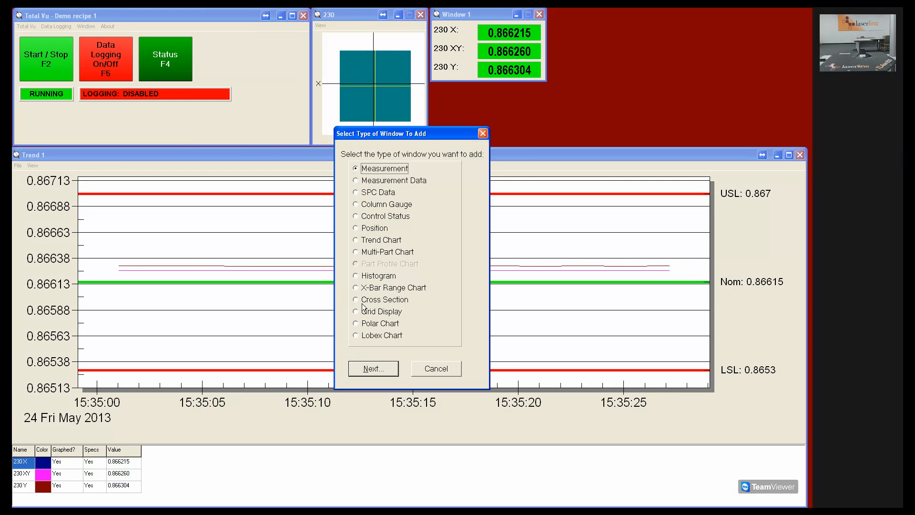
pyautogui.click(374, 192)
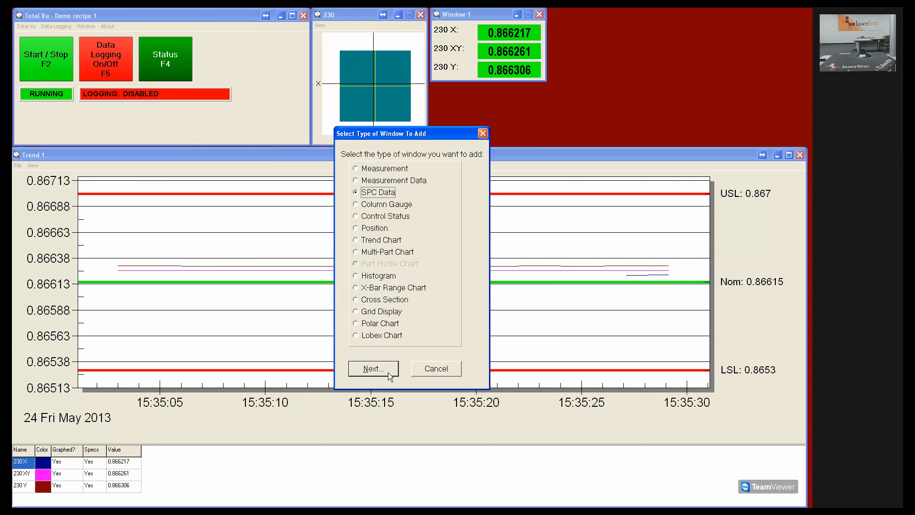
pyautogui.click(386, 371)
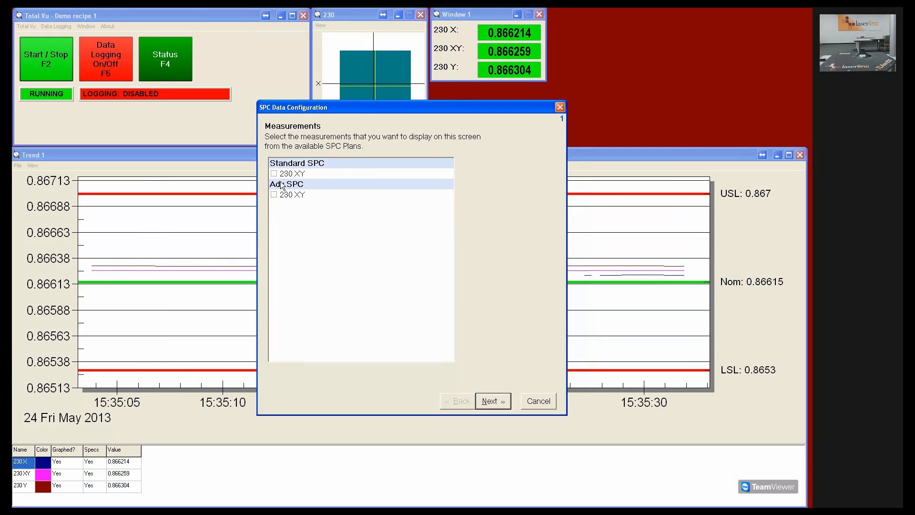
pyautogui.click(278, 197)
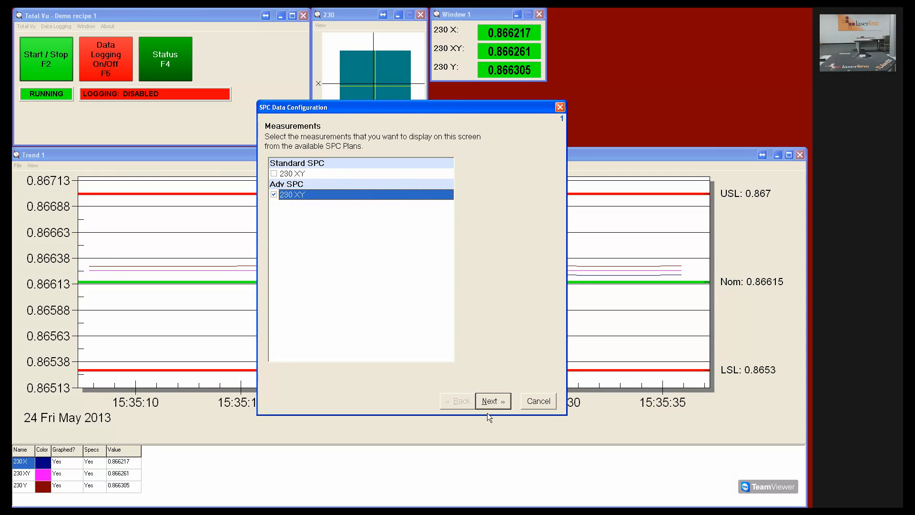
pyautogui.click(491, 400)
# Use the default fields for the SPC Data window and orient each measurement's data in the same row.
pyautogui.click(342, 362)
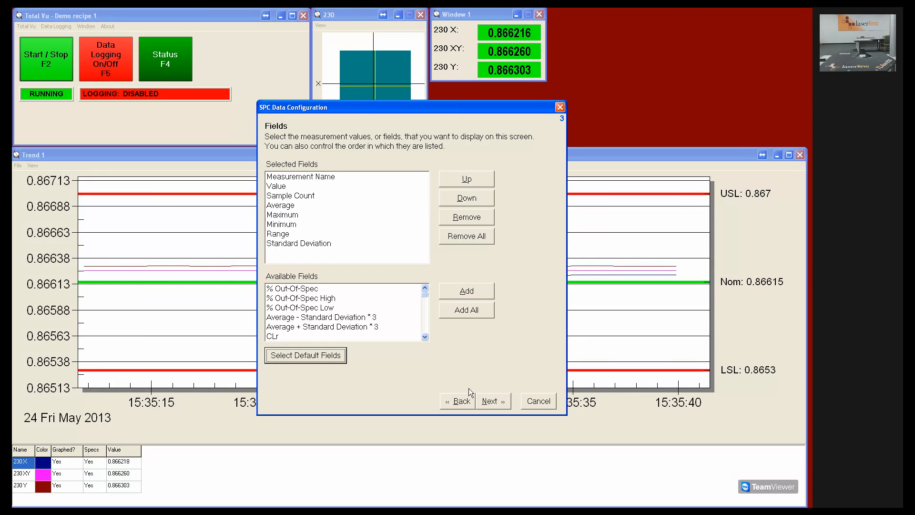
pyautogui.click(504, 404)
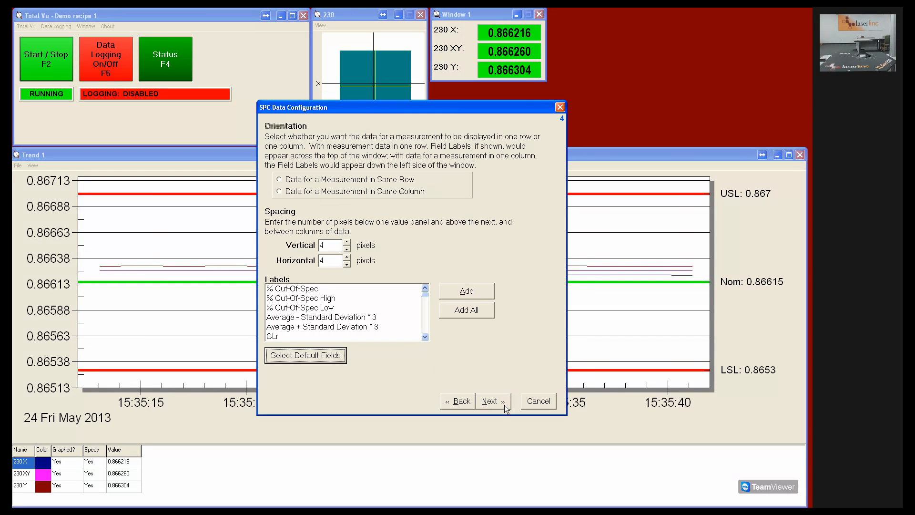
pyautogui.click(345, 181)
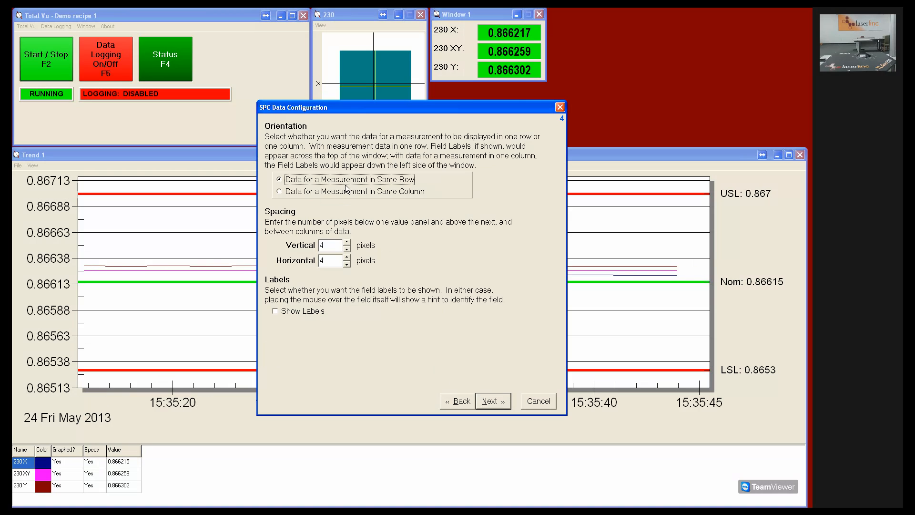
# Show the field labels in the SPC Data window and accept the default fonts, colors and measurement display order.
pyautogui.click(312, 312)
pyautogui.click(318, 375)
pyautogui.click(493, 400)
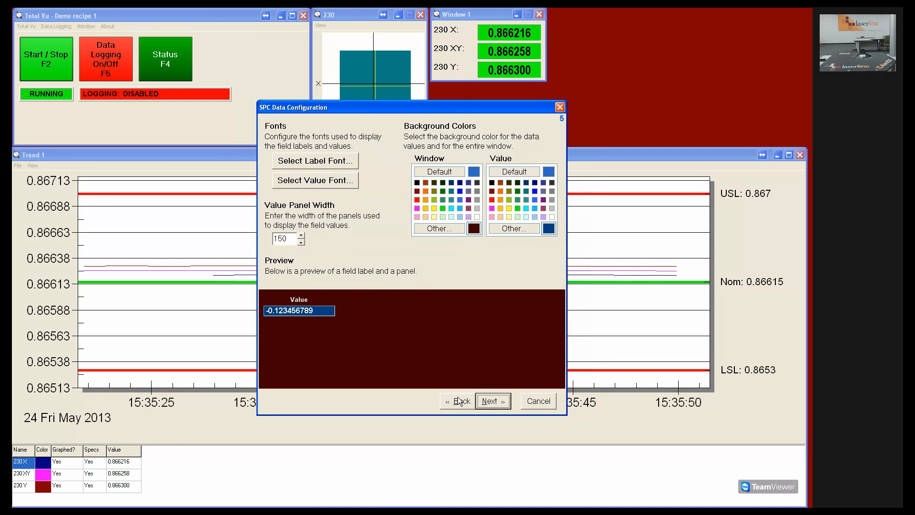
pyautogui.click(501, 407)
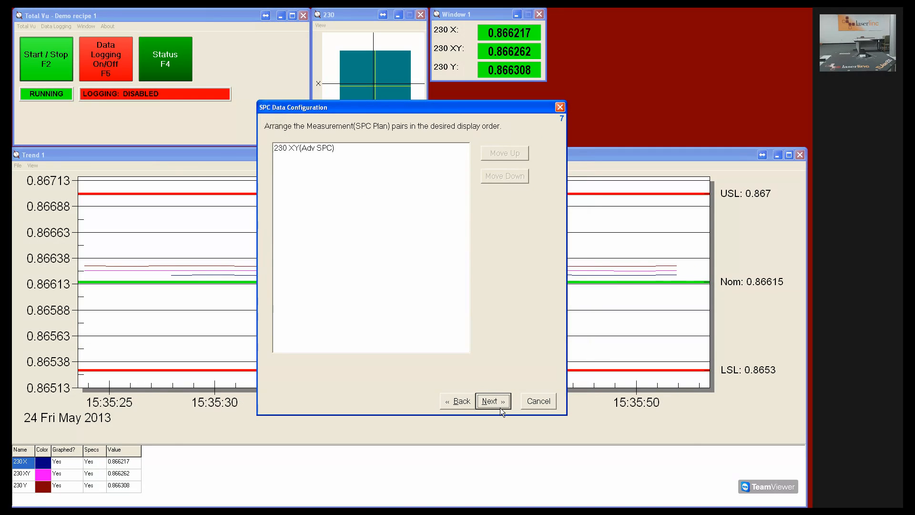
pyautogui.click(499, 408)
pyautogui.click(499, 408)
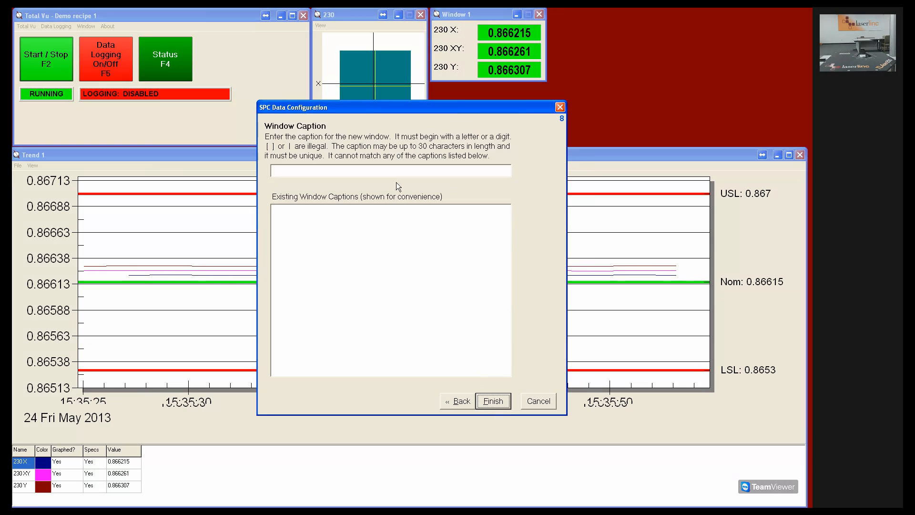
# Create the window with the caption SPC data and place it just above the Trend 1 window.
pyautogui.write('SPC ')
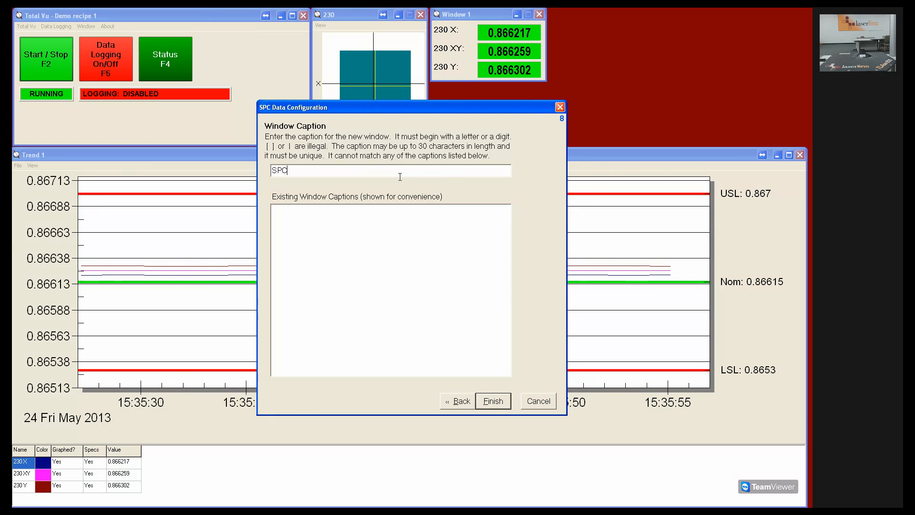
pyautogui.write('data')
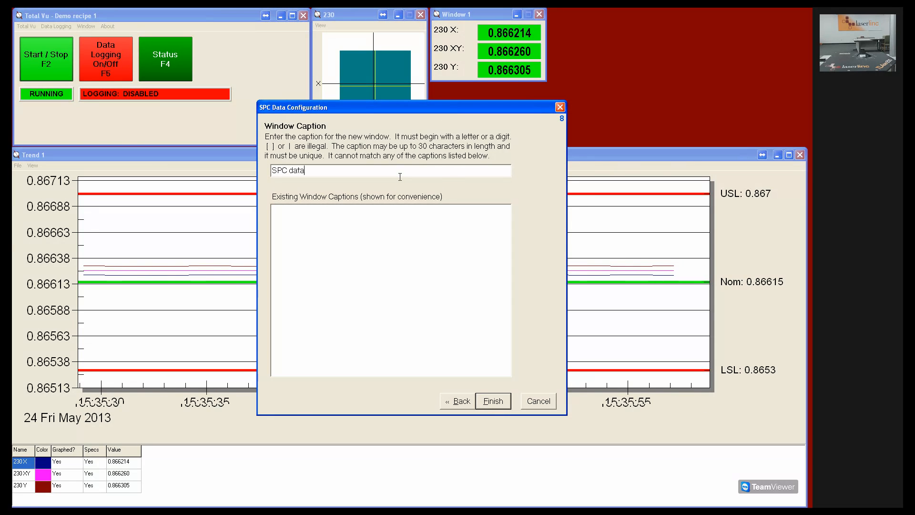
pyautogui.click(486, 402)
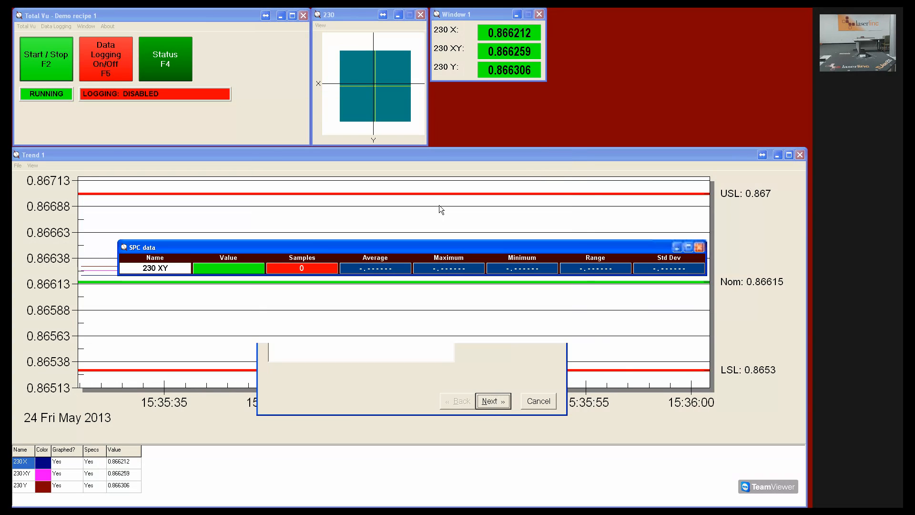
pyautogui.moveTo(419, 254); pyautogui.dragTo(520, 119)
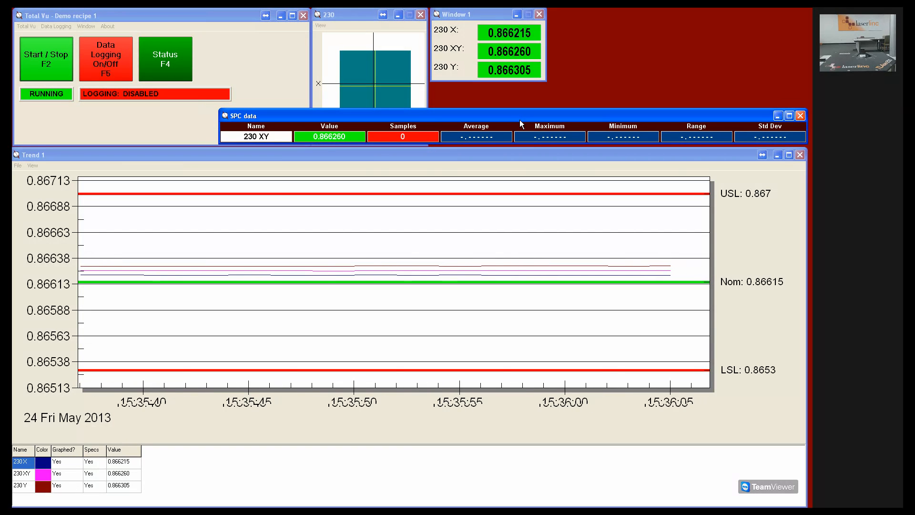